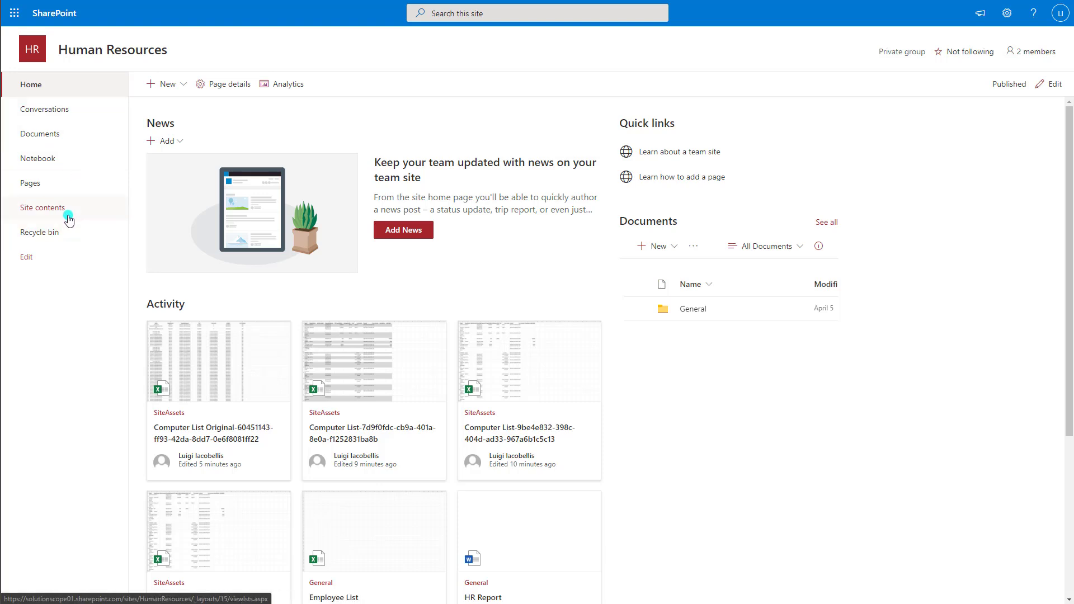
- Go to the Human Resources site contents and open the New menu
{"action": "left_click", "coordinate": [79, 209]}
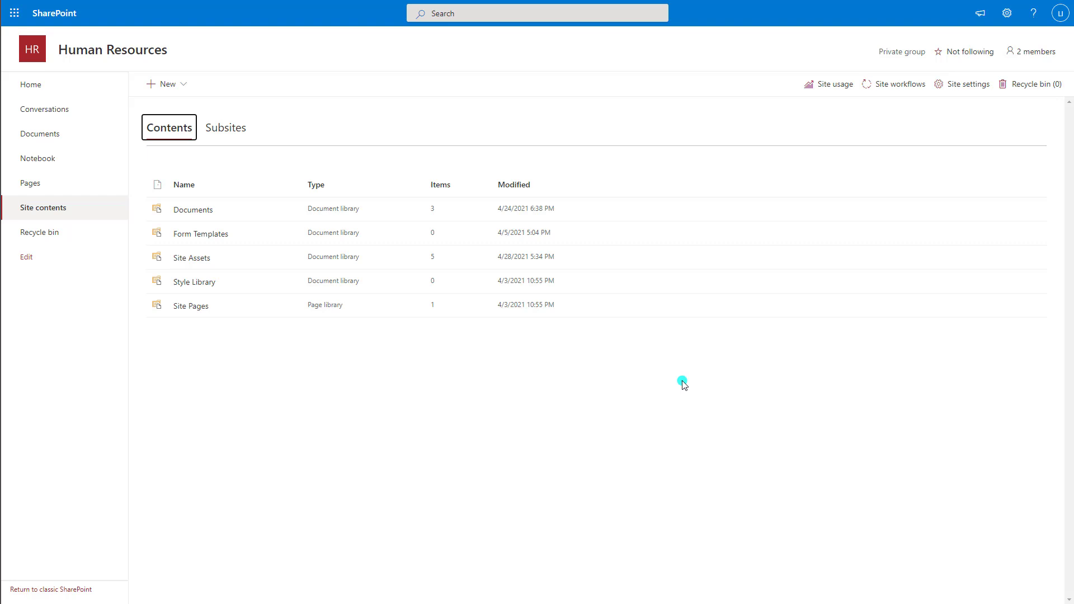
{"action": "left_click", "coordinate": [186, 88]}
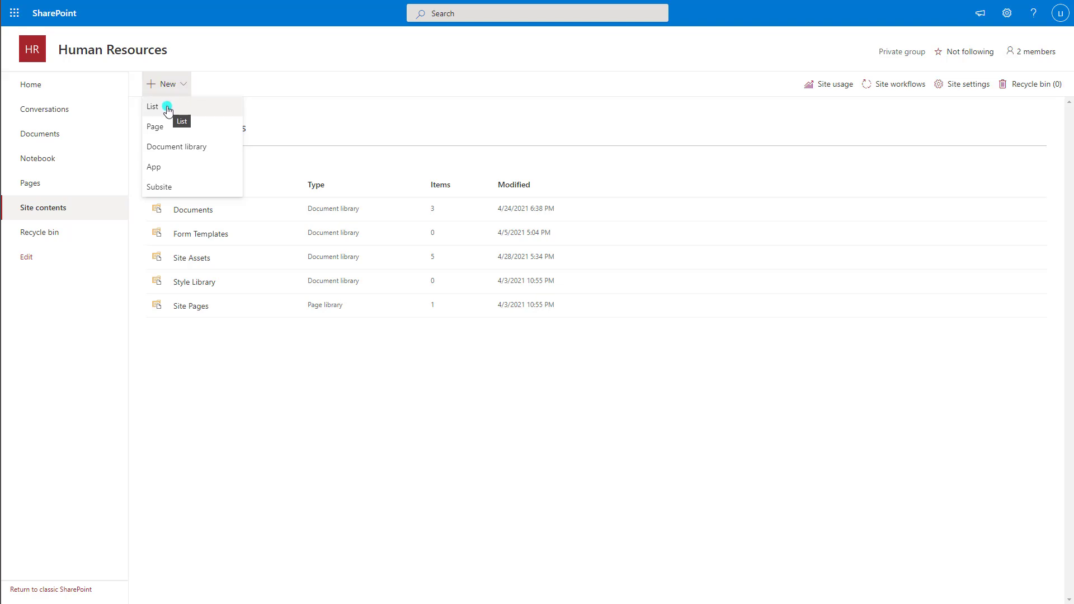
- Choose List from the New menu to bring up the Create a list dialog
{"action": "left_click", "coordinate": [168, 110]}
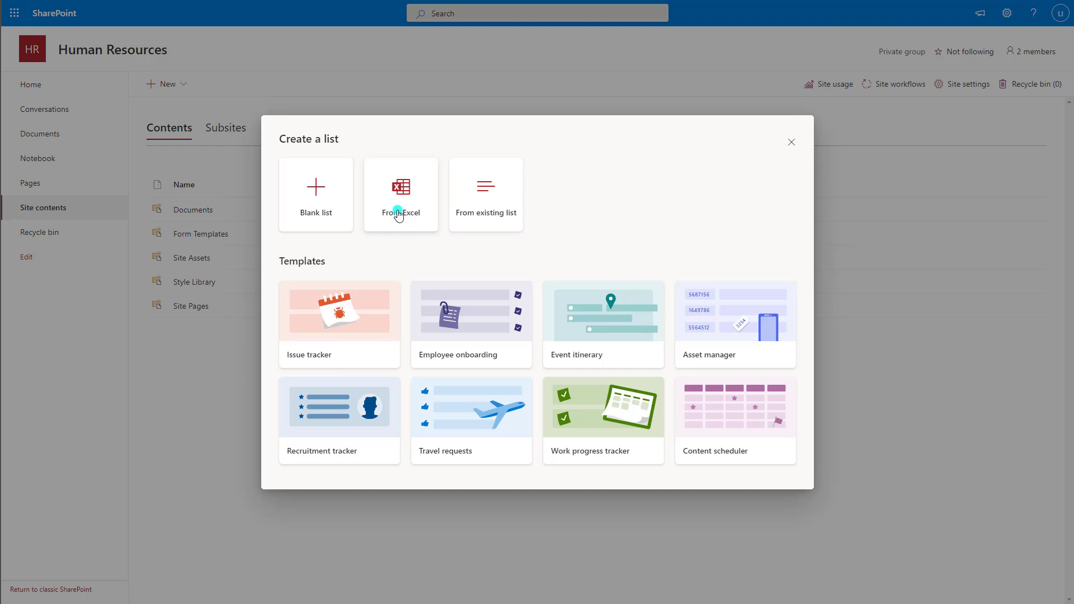
- Pick From Excel and browse to Documents > General, where Employee List.xlsx sits
{"action": "left_click", "coordinate": [397, 215]}
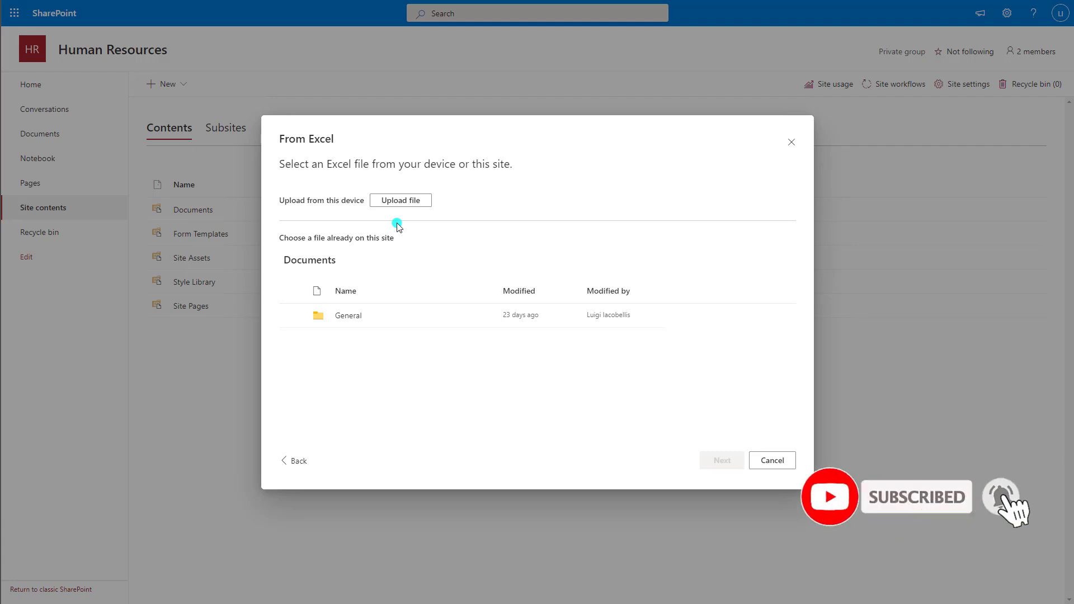
{"action": "left_click", "coordinate": [349, 316]}
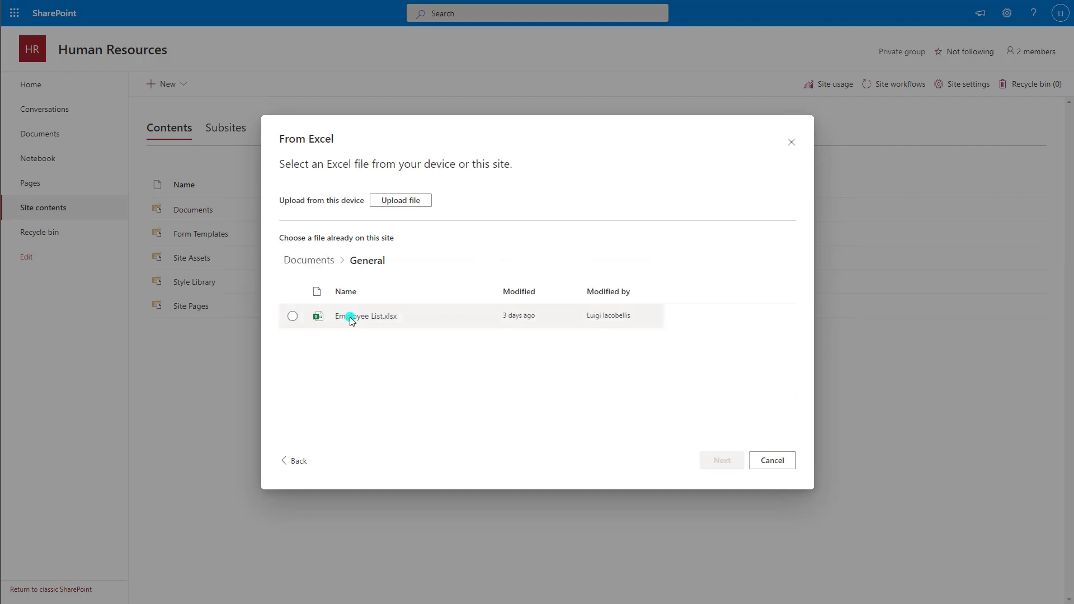
{"action": "mouse_move", "coordinate": [372, 316]}
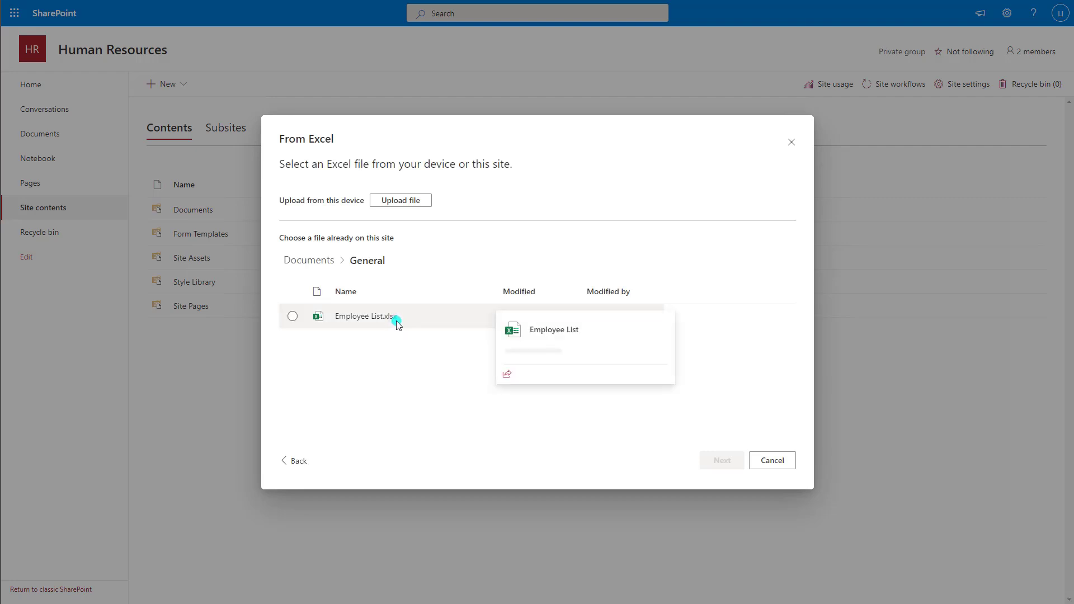
- Upload the Computer List Original workbook, then open it in Excel since no tables were found
{"action": "left_click", "coordinate": [409, 208]}
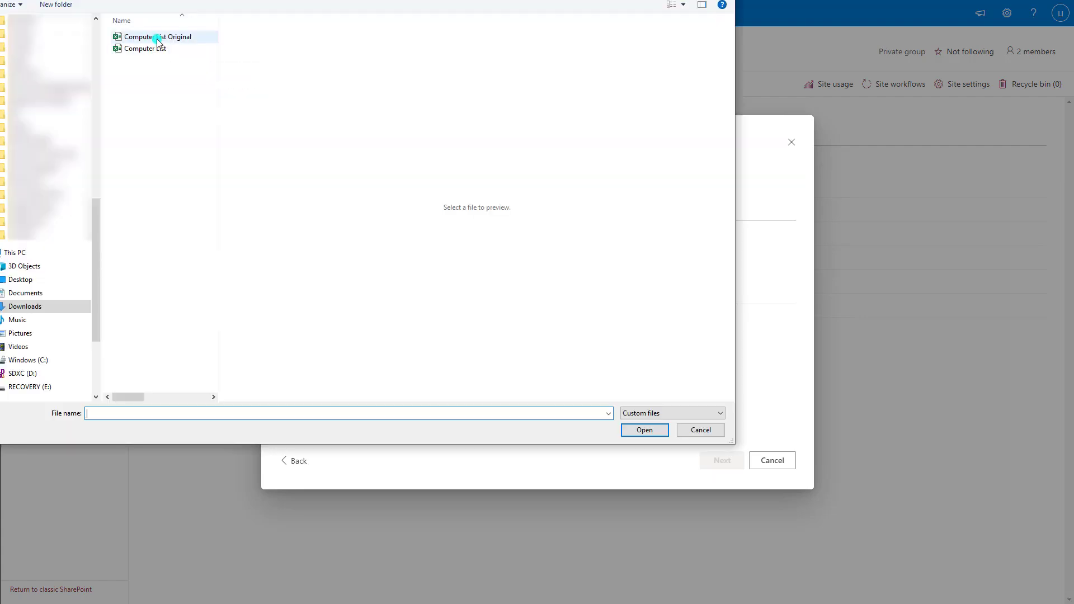
{"action": "left_click", "coordinate": [157, 37]}
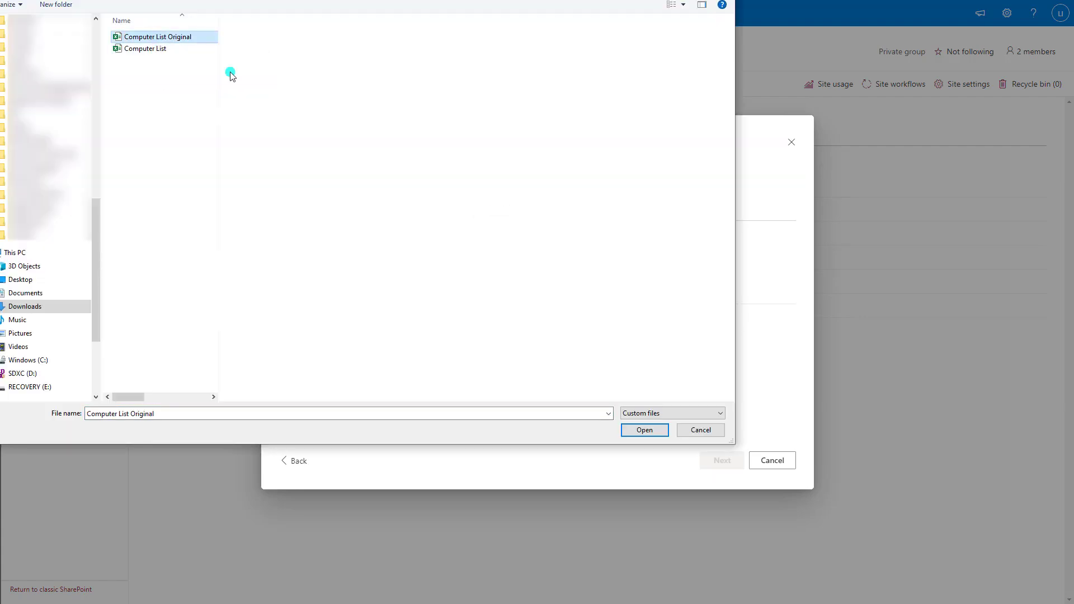
{"action": "left_click", "coordinate": [640, 432]}
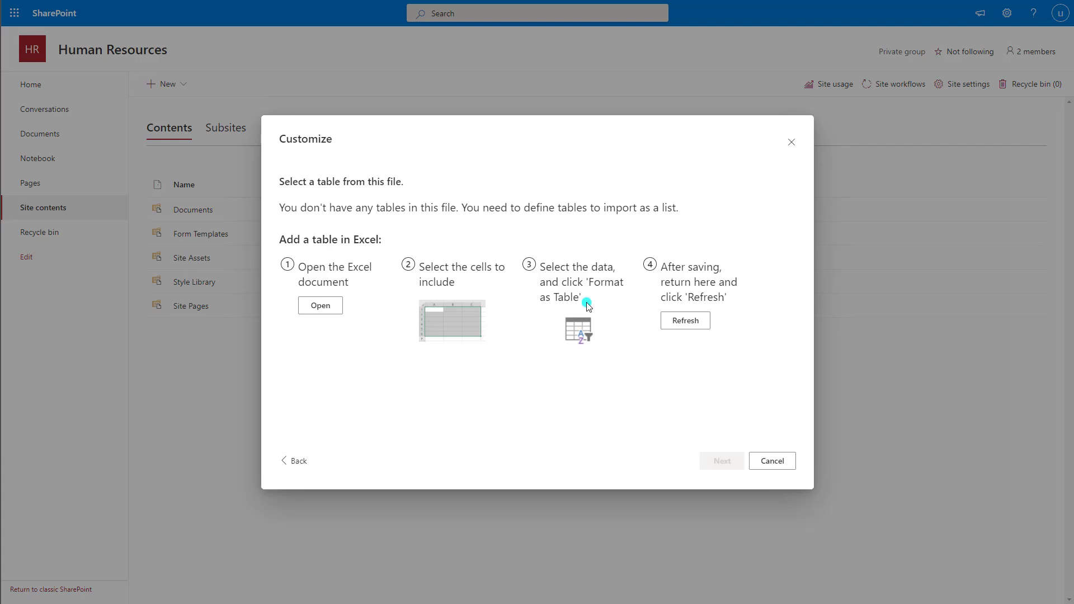
{"action": "left_click", "coordinate": [693, 328]}
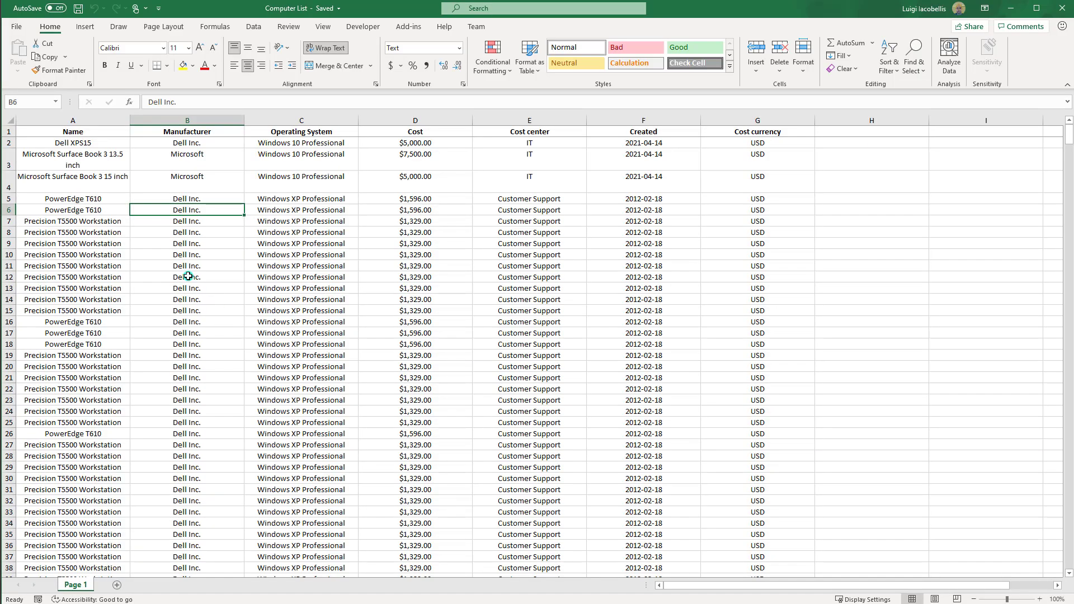
{"action": "left_click", "coordinate": [189, 276]}
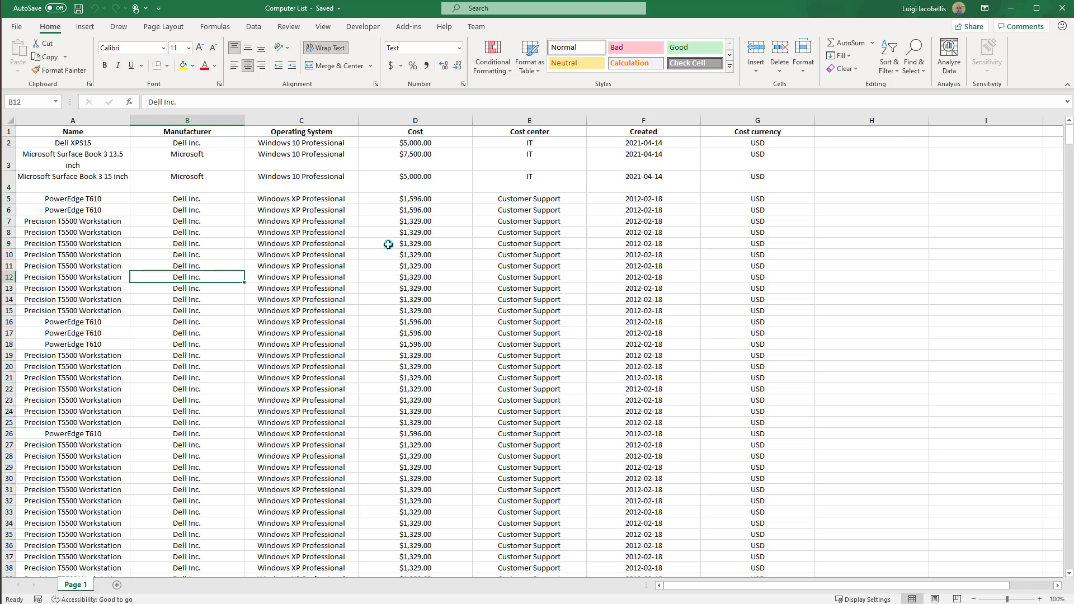
- Format the whole range $A$1:$G$5794 as Table1 in the first Medium style with headers, and save
{"action": "key", "text": "ctrl+a"}
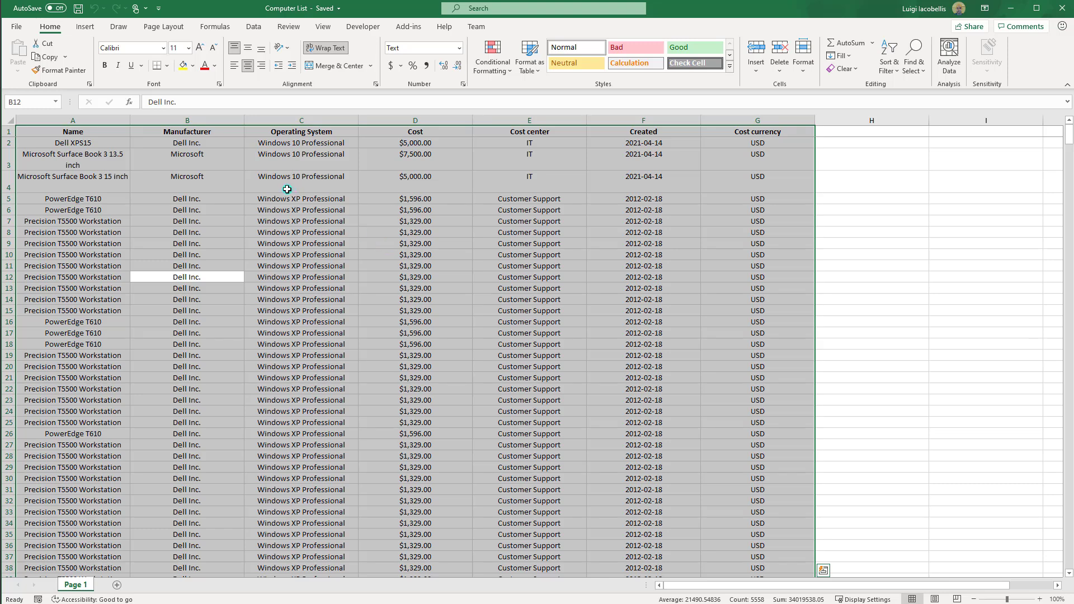
{"action": "left_click", "coordinate": [537, 72]}
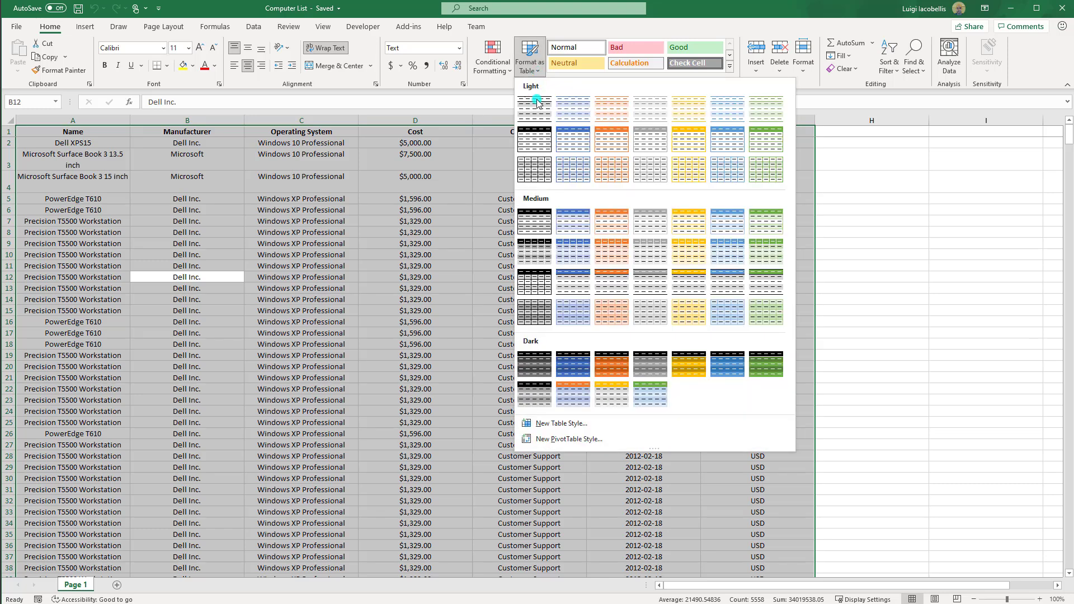
{"action": "left_click", "coordinate": [532, 226]}
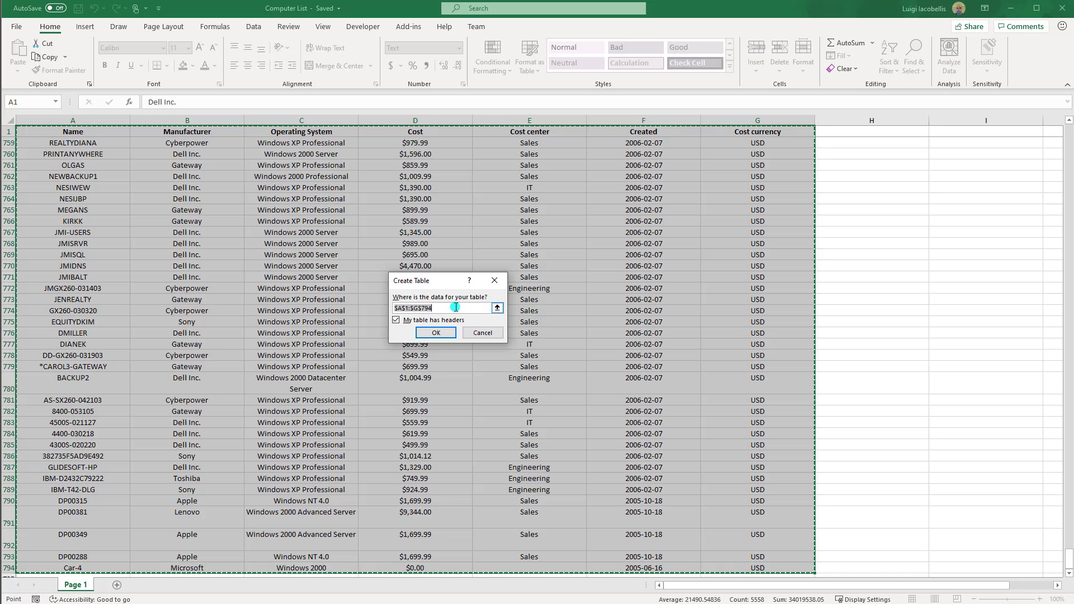
{"action": "left_click", "coordinate": [435, 333]}
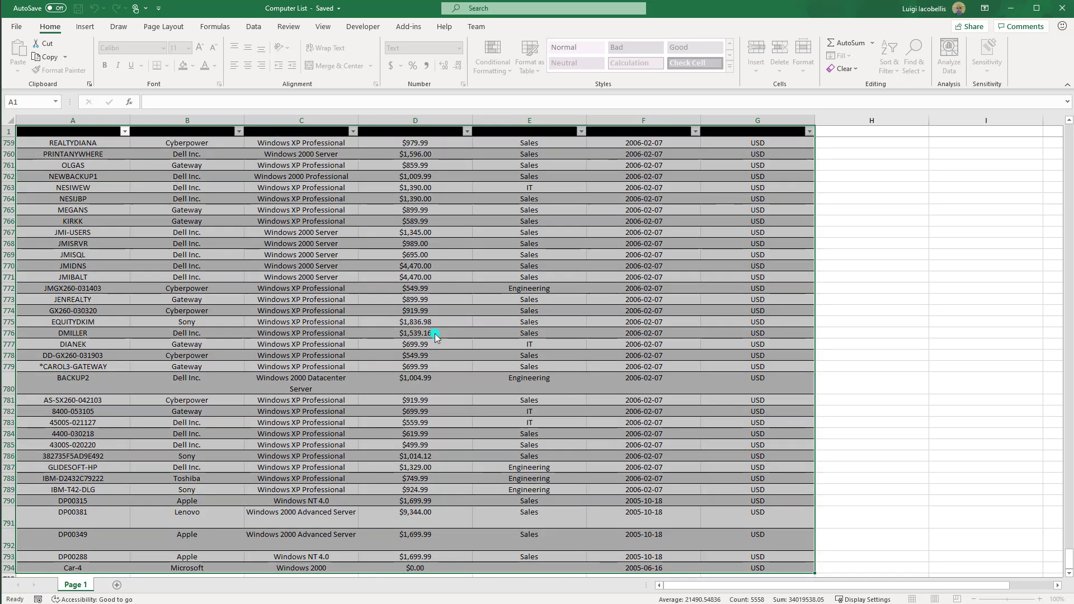
{"action": "left_click", "coordinate": [82, 10]}
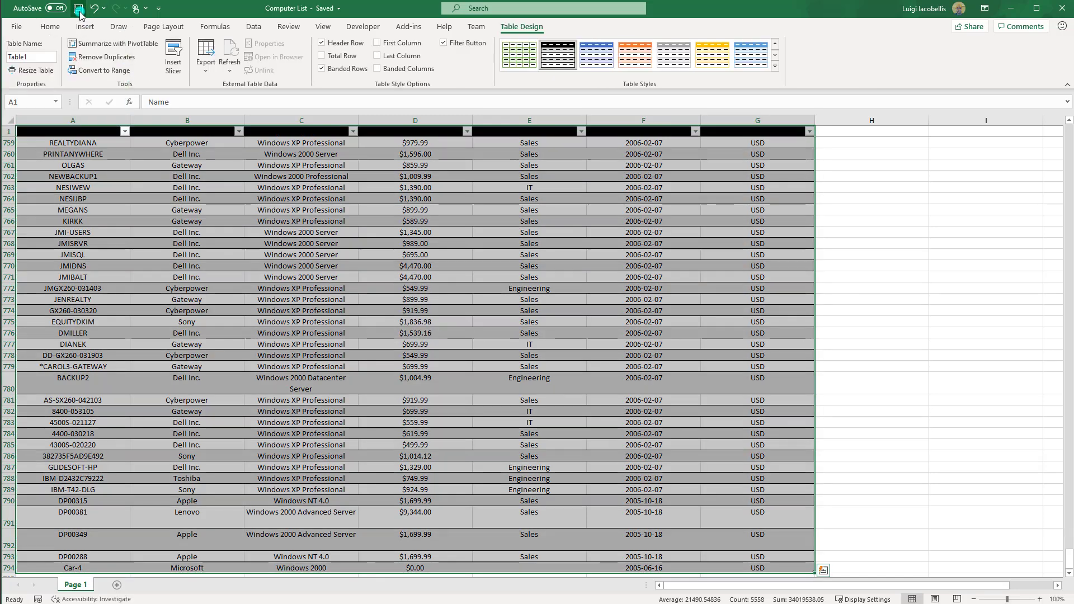
- Close the Excel workbook and cancel the pending import back in SharePoint
{"action": "left_click", "coordinate": [1061, 8]}
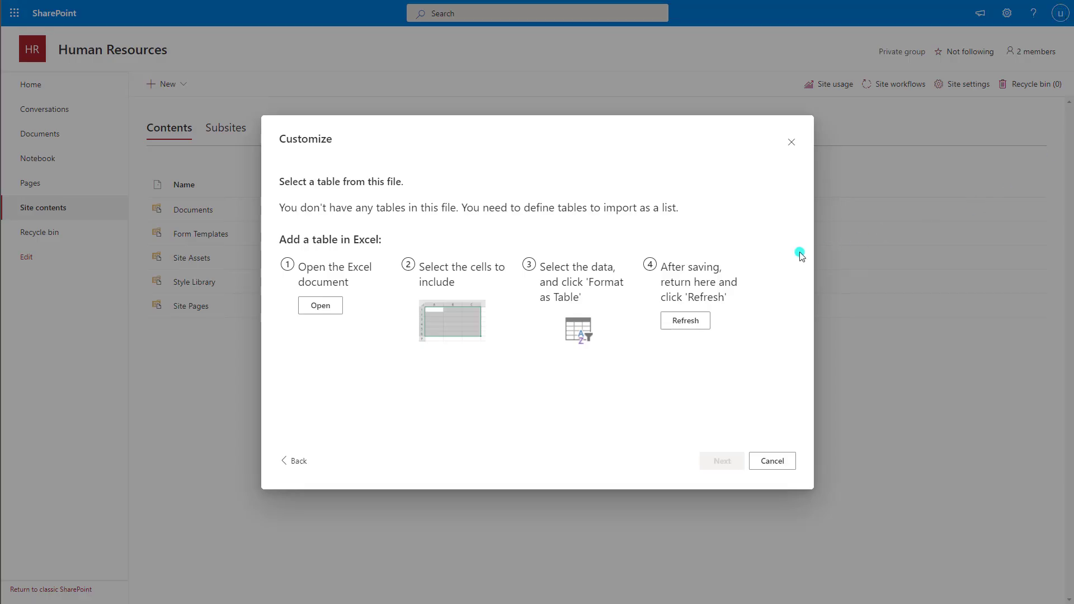
{"action": "left_click", "coordinate": [697, 321]}
{"action": "left_click", "coordinate": [688, 322]}
{"action": "left_click", "coordinate": [686, 323]}
{"action": "left_click", "coordinate": [772, 469]}
{"action": "left_click", "coordinate": [772, 467]}
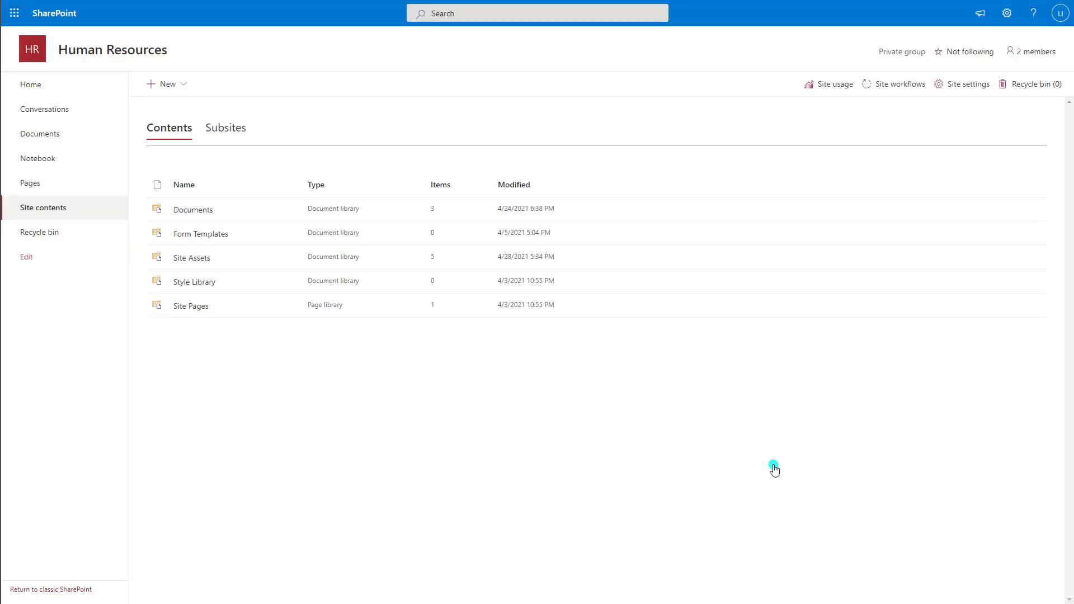
- Start a new list from Excel again and upload the Computer List workbook
{"action": "left_click", "coordinate": [183, 85]}
{"action": "left_click", "coordinate": [167, 108]}
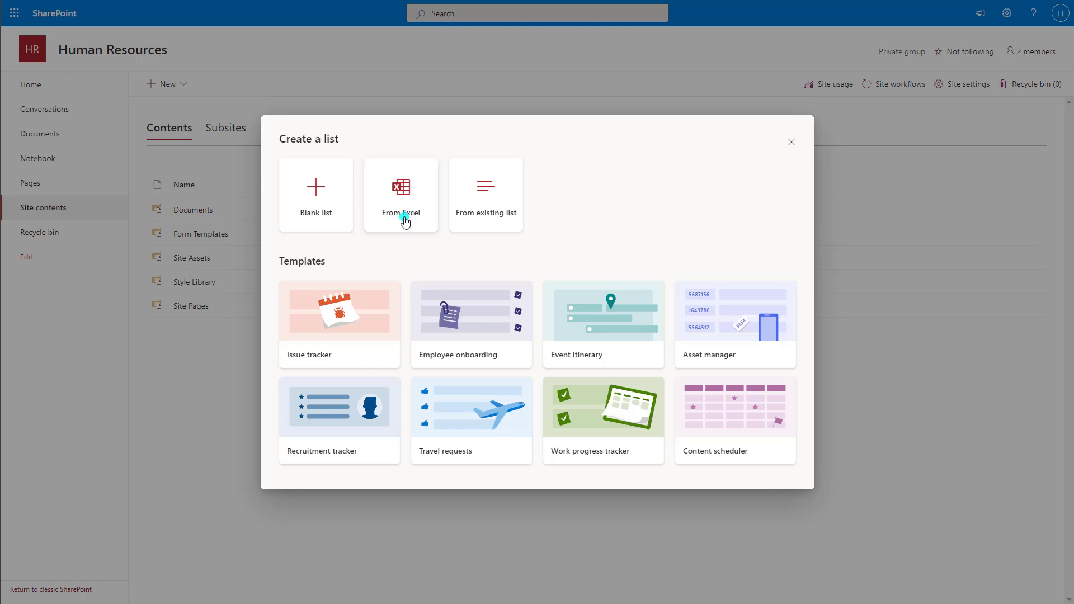
{"action": "left_click", "coordinate": [410, 217]}
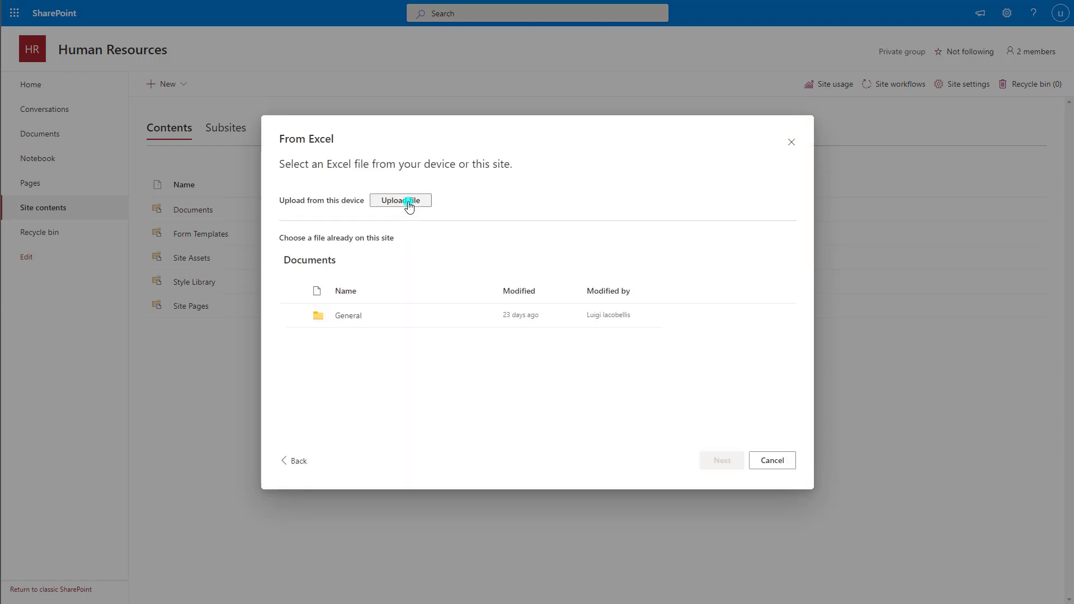
{"action": "left_click", "coordinate": [408, 202]}
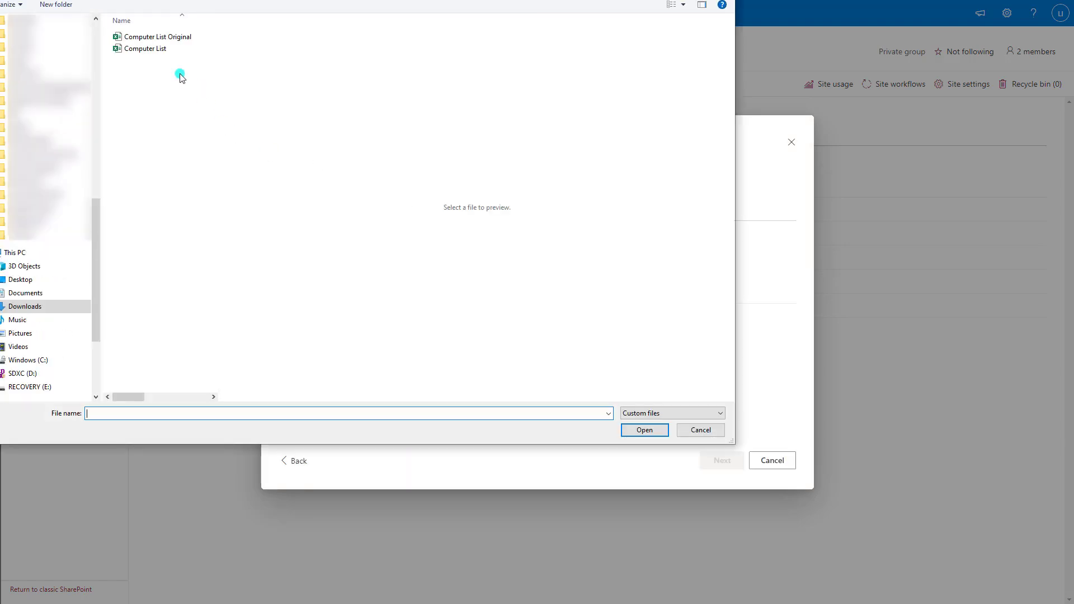
{"action": "left_click", "coordinate": [158, 50]}
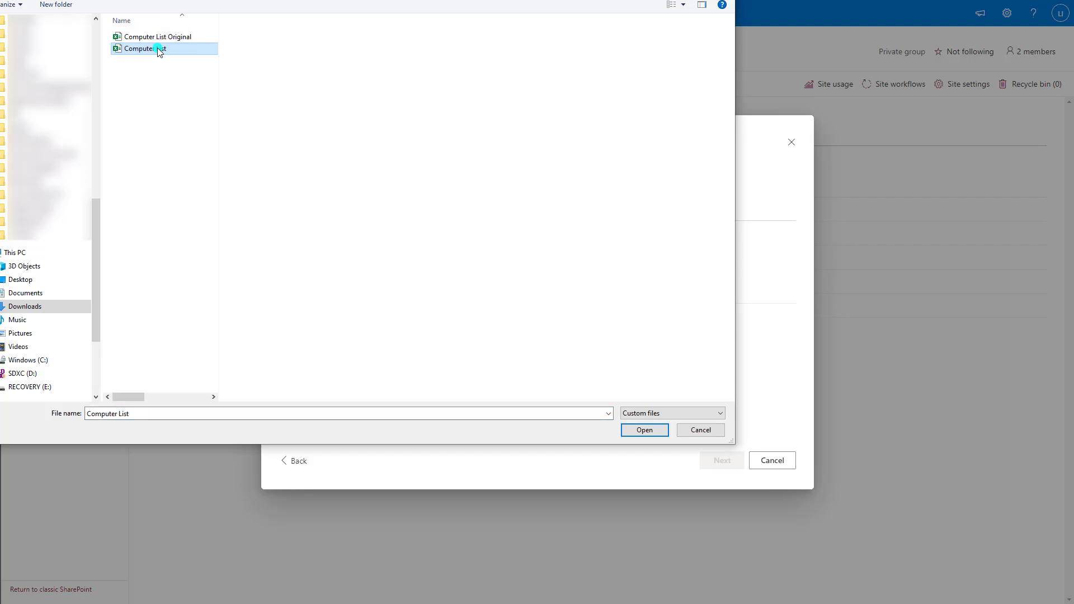
{"action": "double_click", "coordinate": [145, 51]}
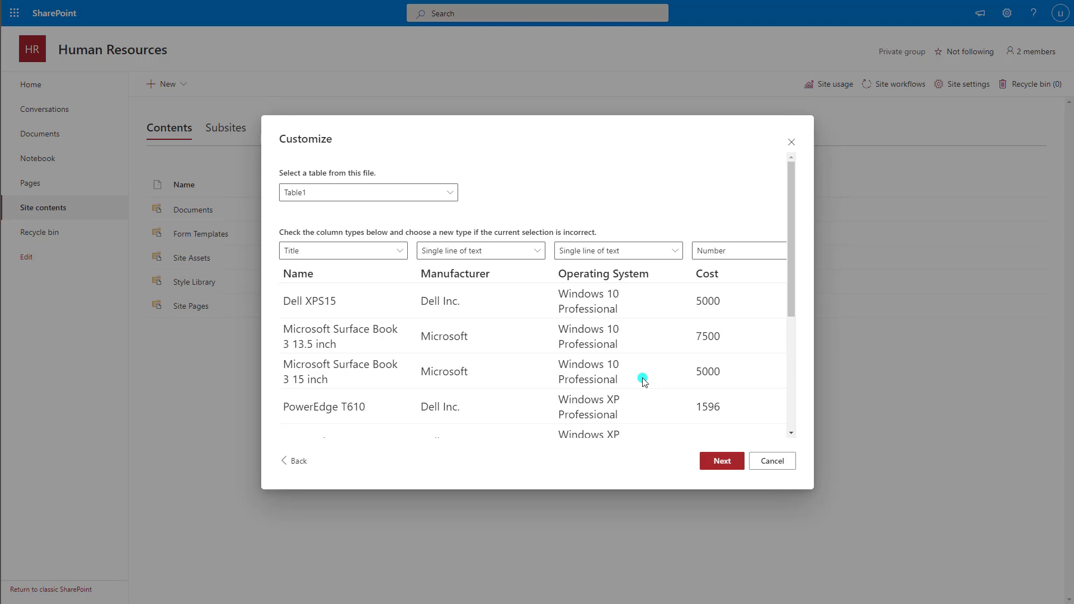
- Import Table1 and keep the Name column mapped to the list's Title
{"action": "left_click", "coordinate": [441, 196]}
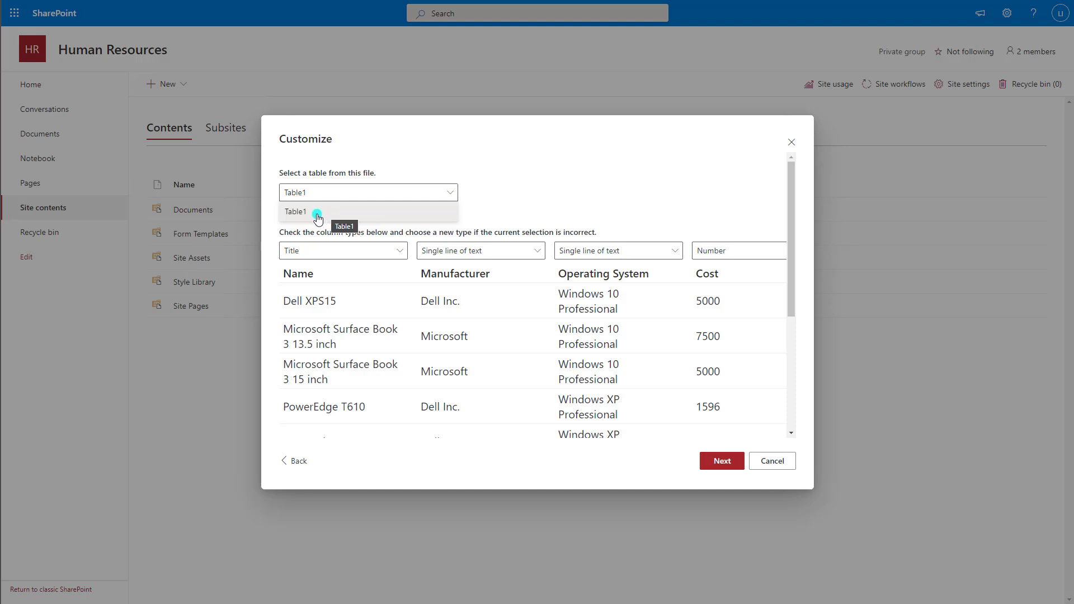
{"action": "left_click", "coordinate": [317, 217]}
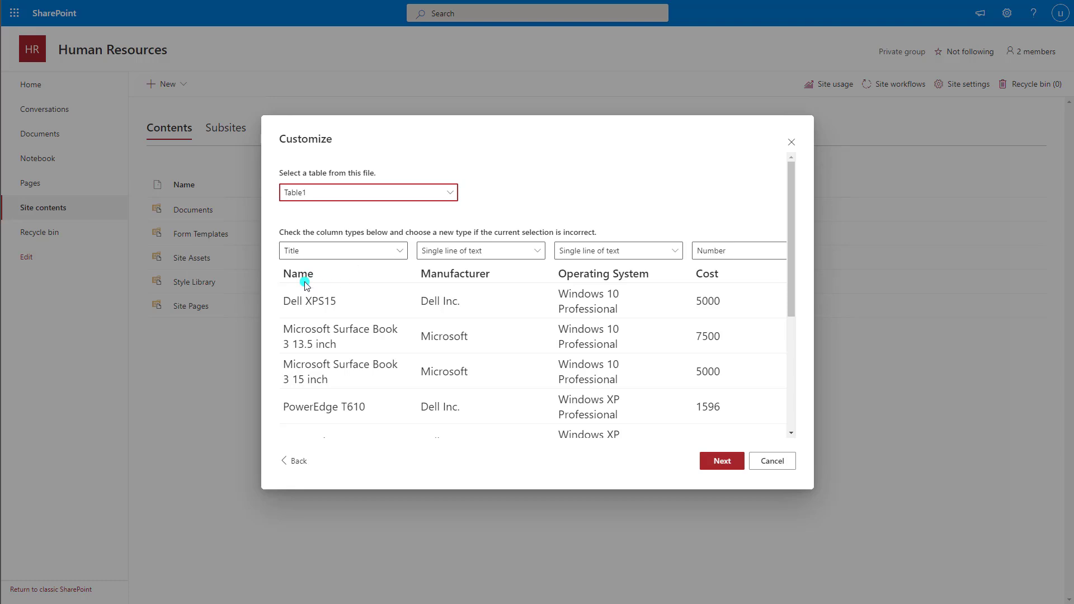
{"action": "left_click", "coordinate": [310, 259]}
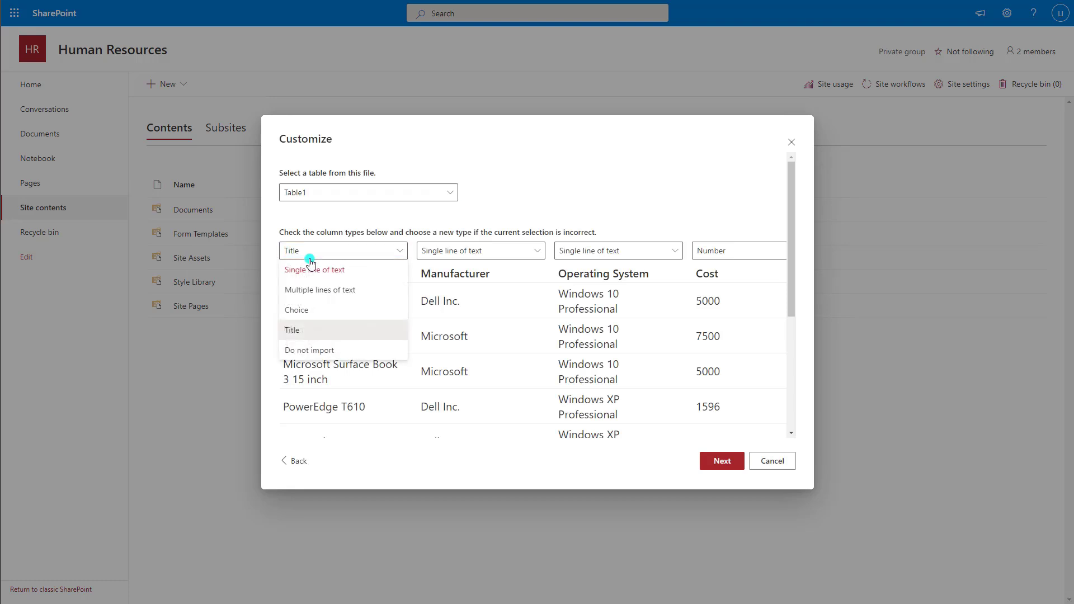
{"action": "left_click", "coordinate": [300, 333]}
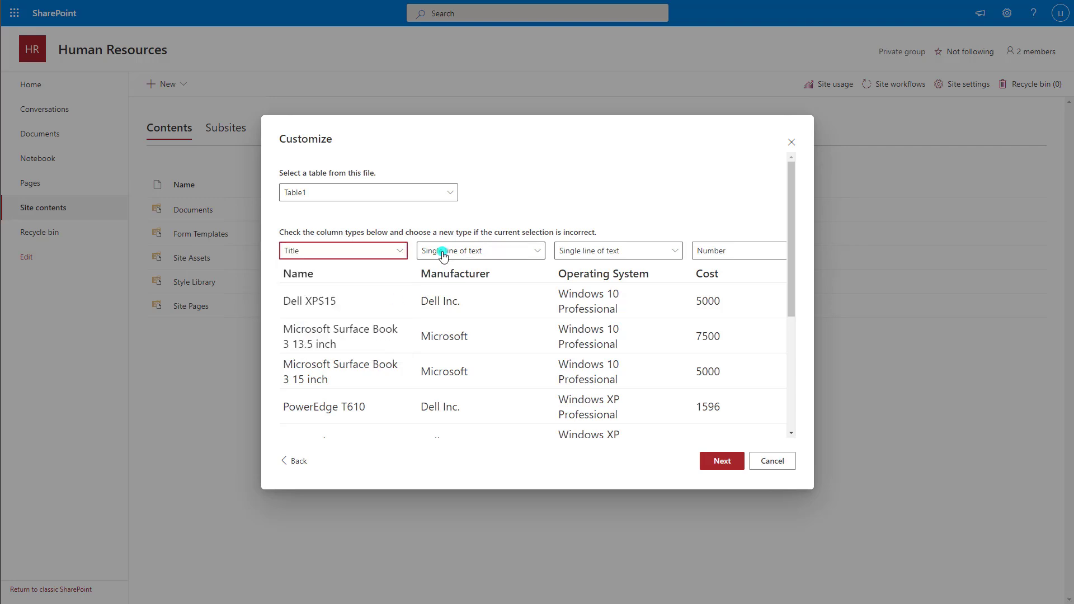
- Keep Manufacturer and Operating System as Single line of text, then scroll right toward Cost
{"action": "left_click", "coordinate": [446, 274]}
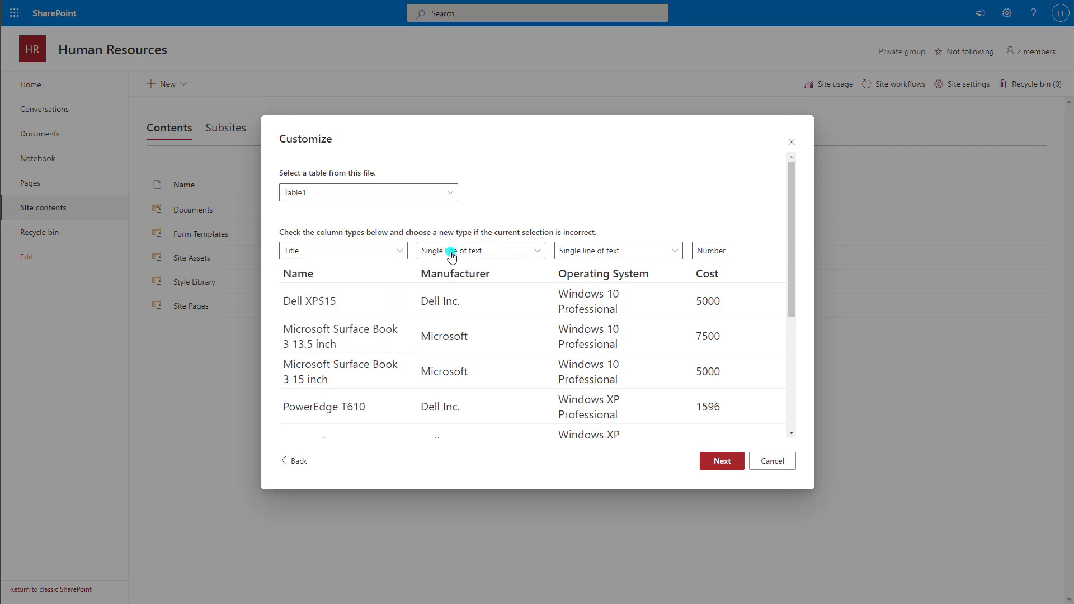
{"action": "left_click", "coordinate": [452, 255]}
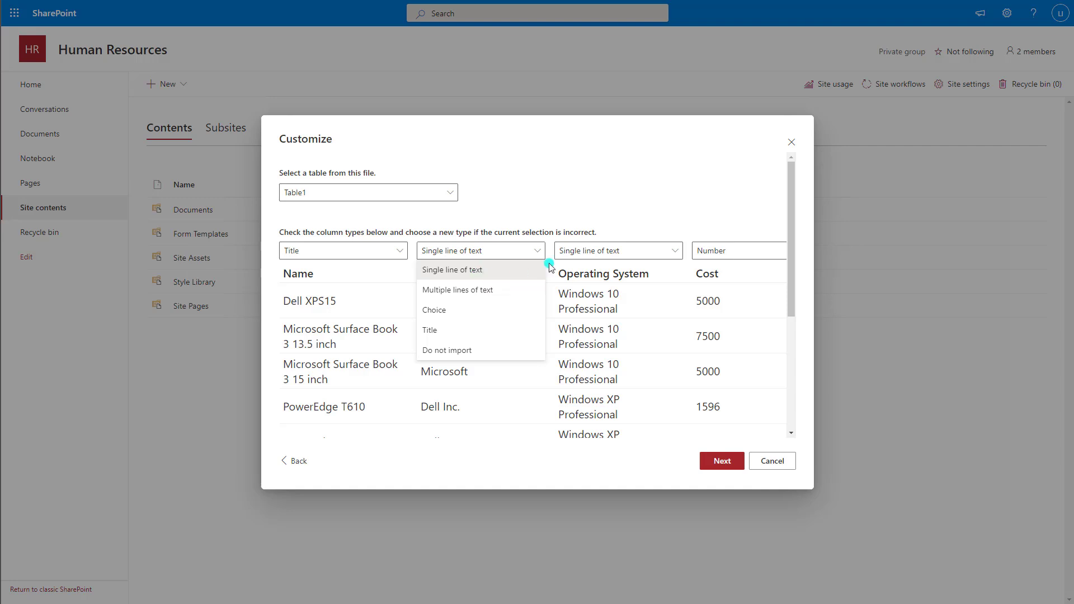
{"action": "left_click", "coordinate": [643, 253]}
{"action": "left_click", "coordinate": [647, 253]}
{"action": "left_click", "coordinate": [651, 270]}
{"action": "scroll", "coordinate": [756, 358], "scroll_direction": "down", "scroll_amount": 4}
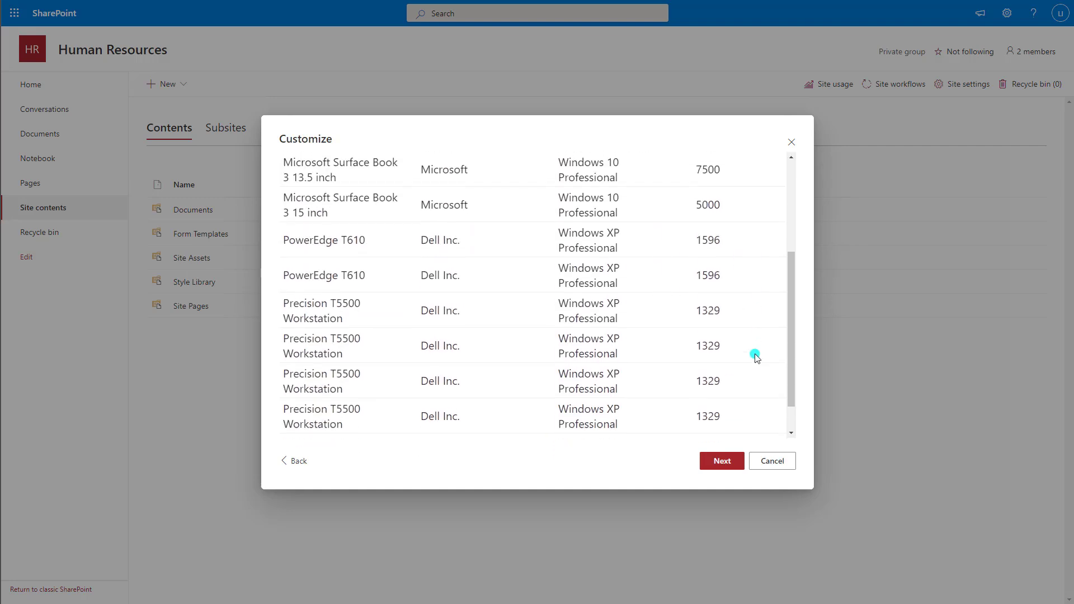
{"action": "left_click_drag", "start_coordinate": [525, 432], "coordinate": [681, 443]}
{"action": "scroll", "coordinate": [652, 393], "scroll_direction": "up", "scroll_amount": 4}
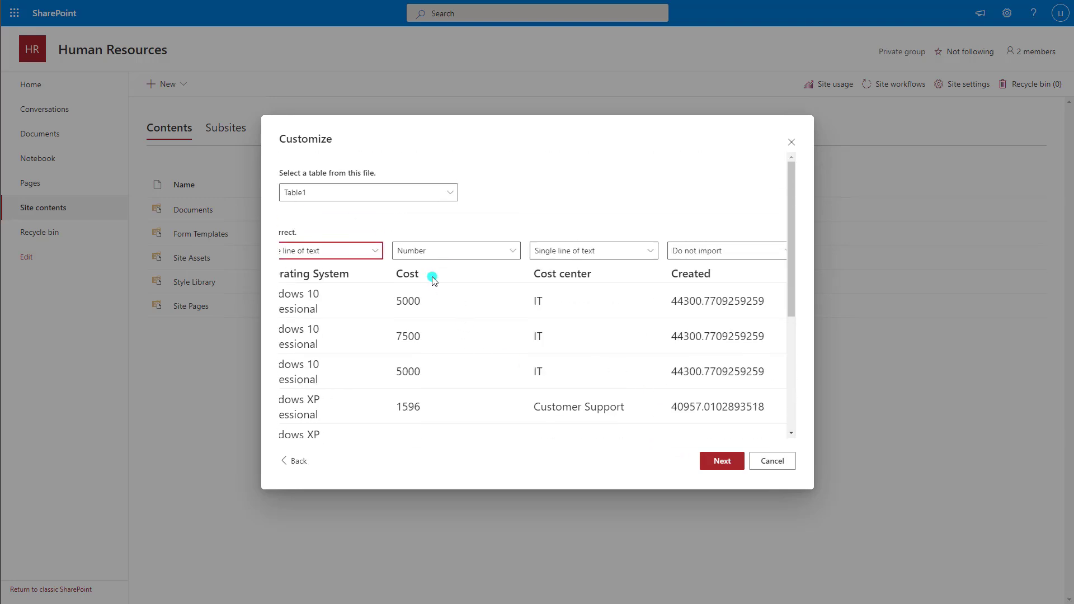
- Change the Cost column type from Number to Currency and check Created's import setting
{"action": "left_click", "coordinate": [457, 255]}
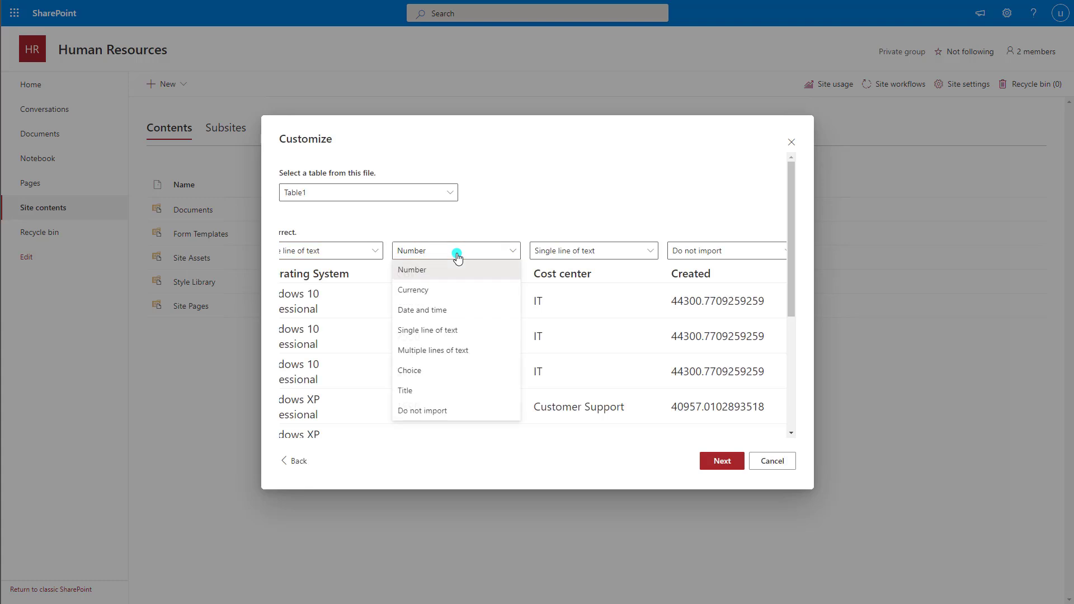
{"action": "left_click", "coordinate": [425, 293]}
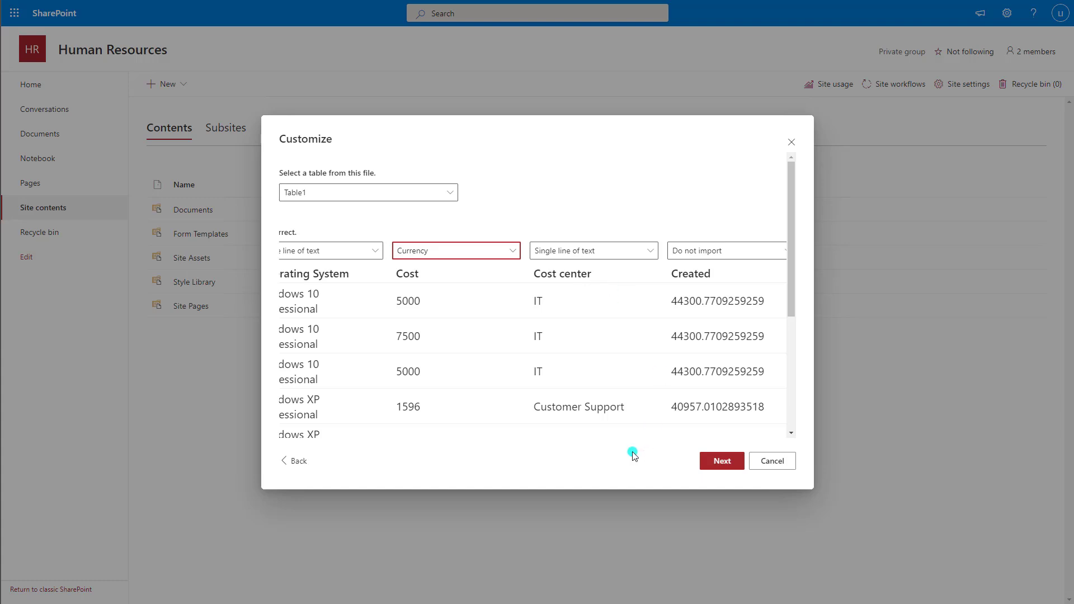
{"action": "left_click", "coordinate": [714, 253]}
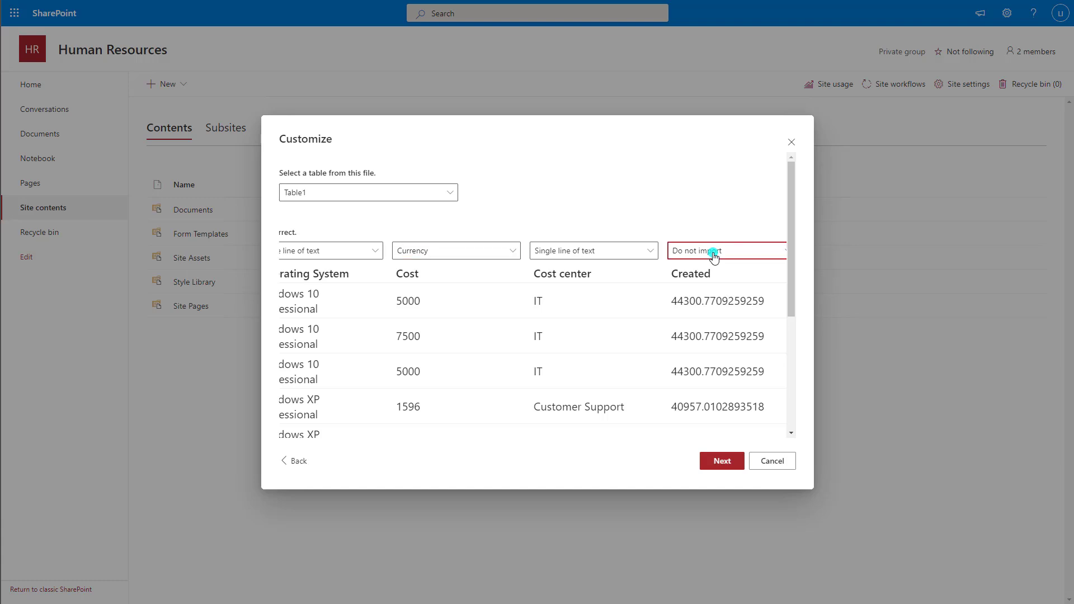
{"action": "left_click", "coordinate": [714, 253]}
{"action": "left_click", "coordinate": [714, 253]}
- Leave Created on Do not import and review the Cost currency column as single-line text
{"action": "scroll", "coordinate": [714, 370], "scroll_direction": "down", "scroll_amount": 2}
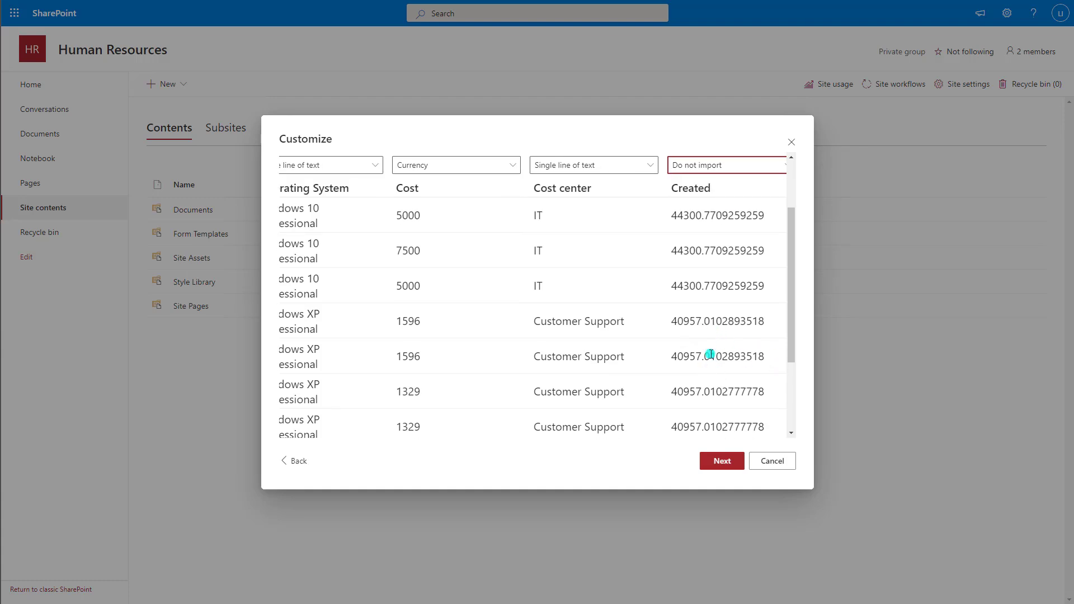
{"action": "scroll", "coordinate": [716, 375], "scroll_direction": "up", "scroll_amount": 2}
{"action": "left_click", "coordinate": [712, 257]}
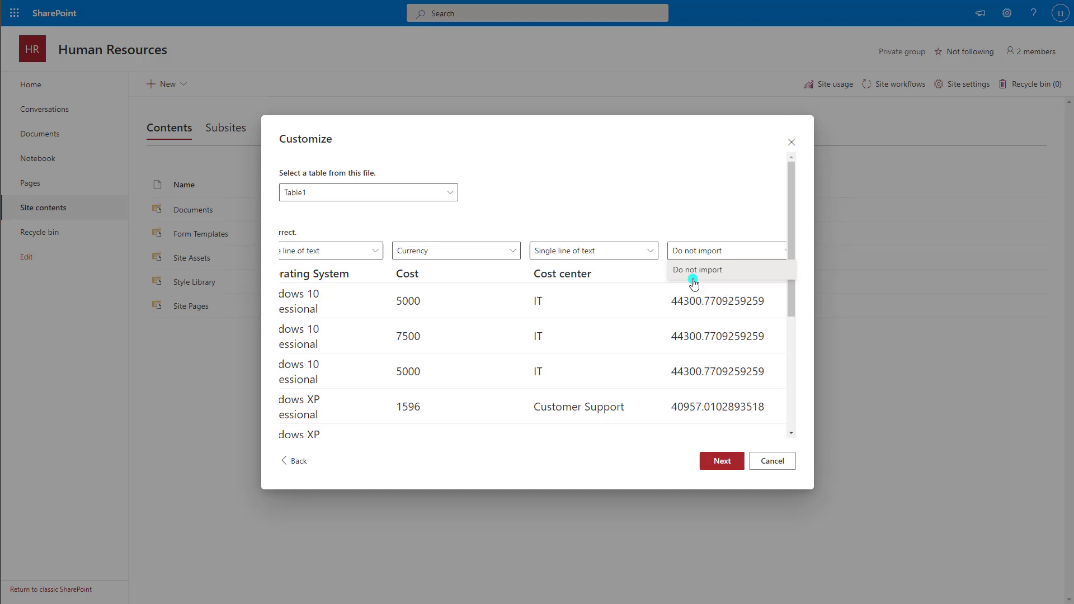
{"action": "left_click", "coordinate": [696, 212]}
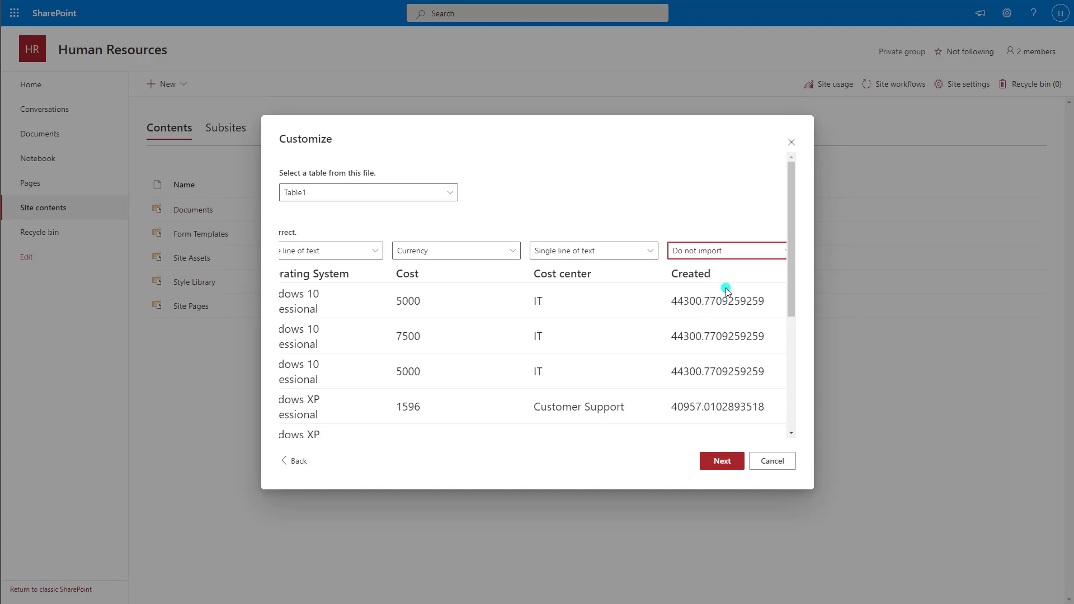
{"action": "double_click", "coordinate": [711, 273]}
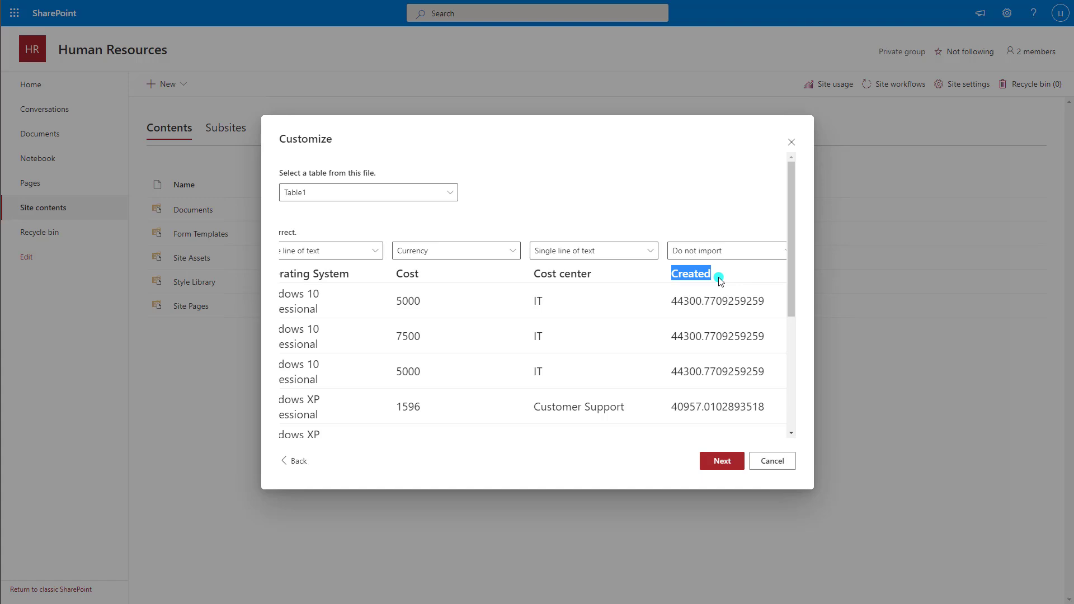
{"action": "scroll", "coordinate": [750, 408], "scroll_direction": "down", "scroll_amount": 4}
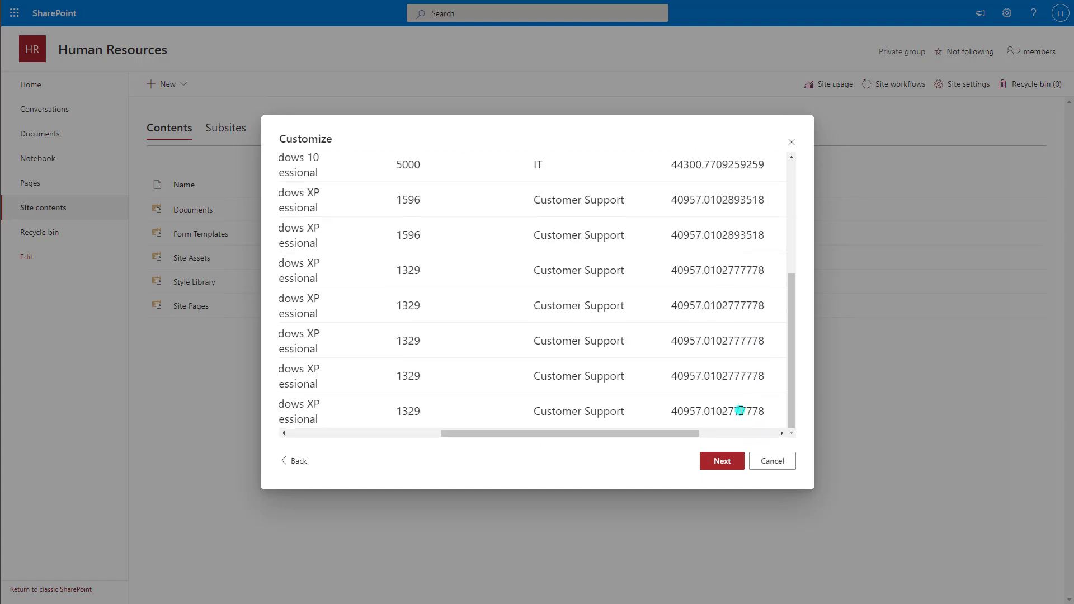
{"action": "left_click_drag", "start_coordinate": [693, 438], "coordinate": [750, 414]}
{"action": "scroll", "coordinate": [755, 405], "scroll_direction": "up", "scroll_amount": 4}
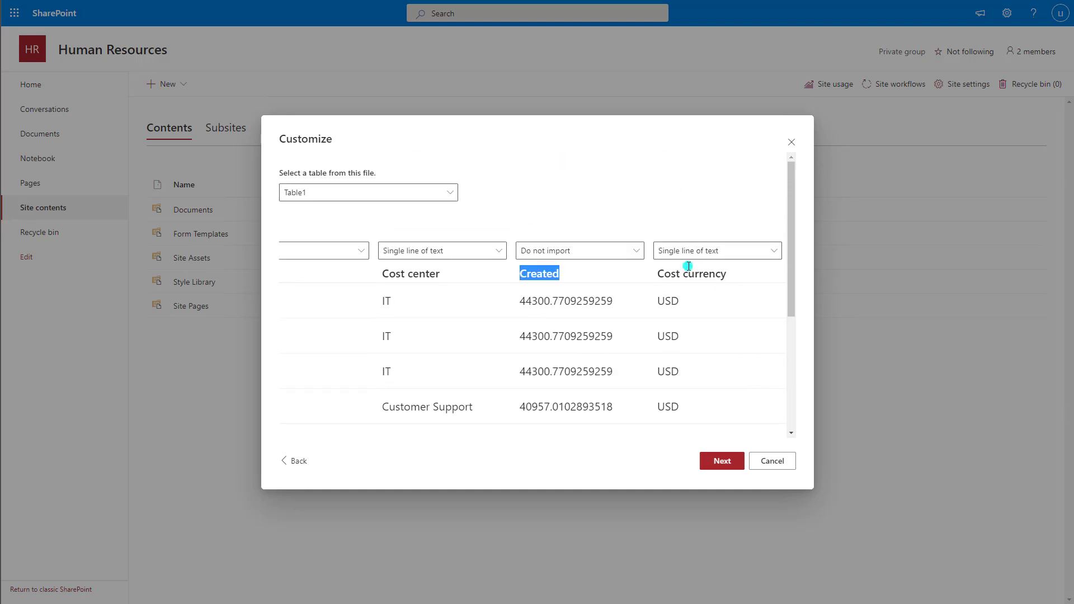
{"action": "left_click_drag", "start_coordinate": [727, 275], "coordinate": [658, 273]}
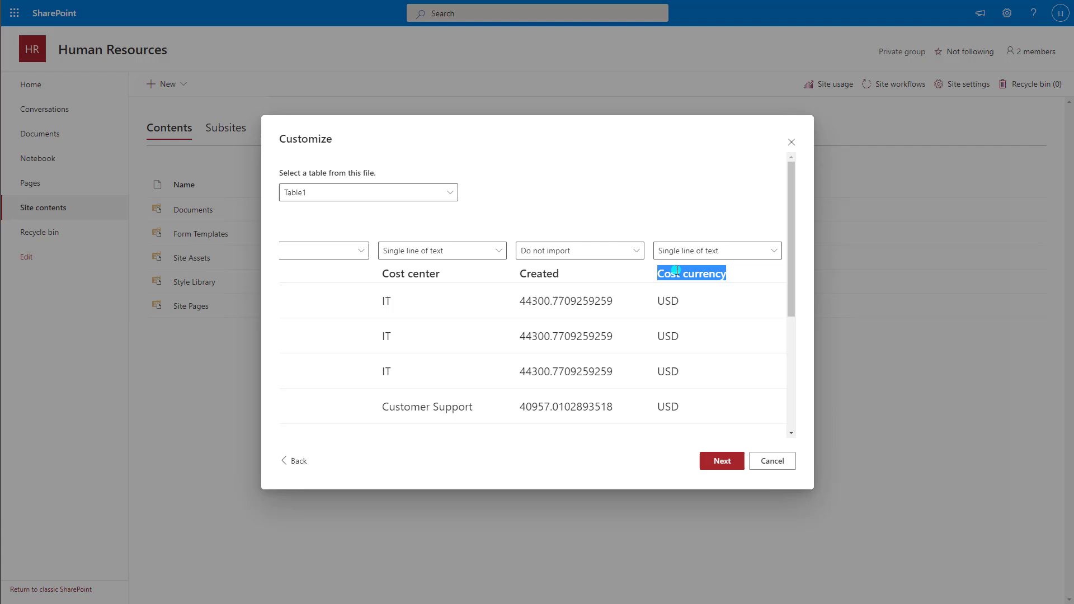
- Create the list as 'Computer List' with description 'This is a list of the computers that we offer to customers.'
{"action": "left_click", "coordinate": [721, 462]}
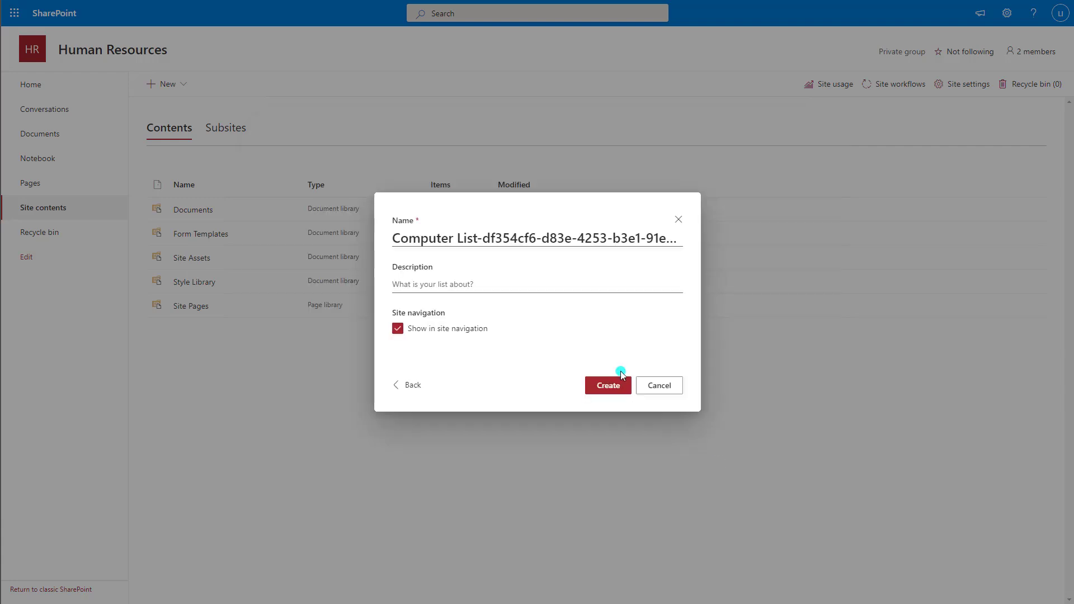
{"action": "left_click", "coordinate": [543, 238]}
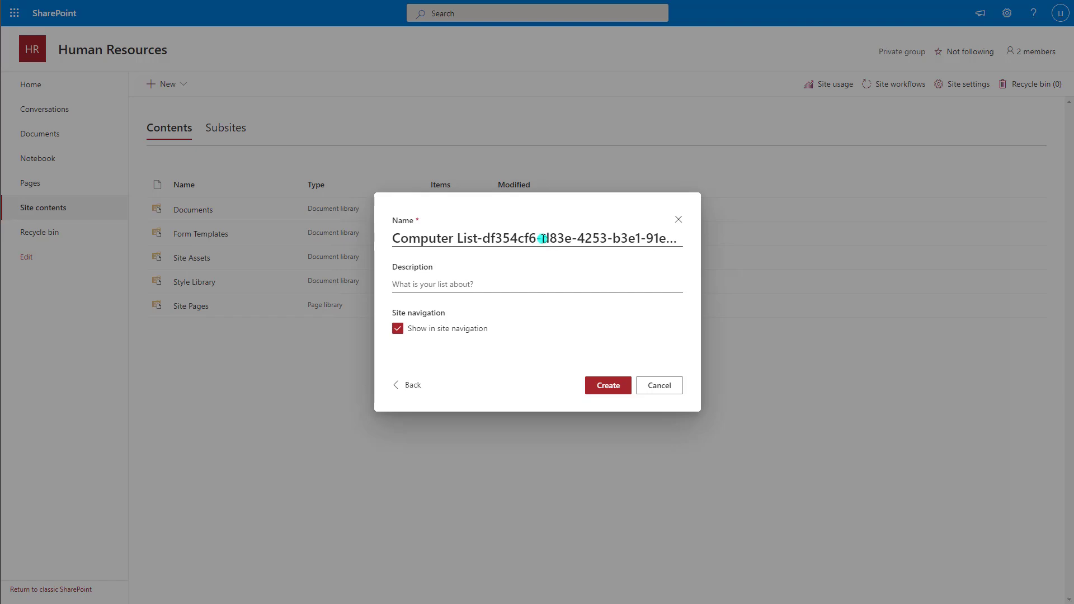
{"action": "triple_click", "coordinate": [536, 238]}
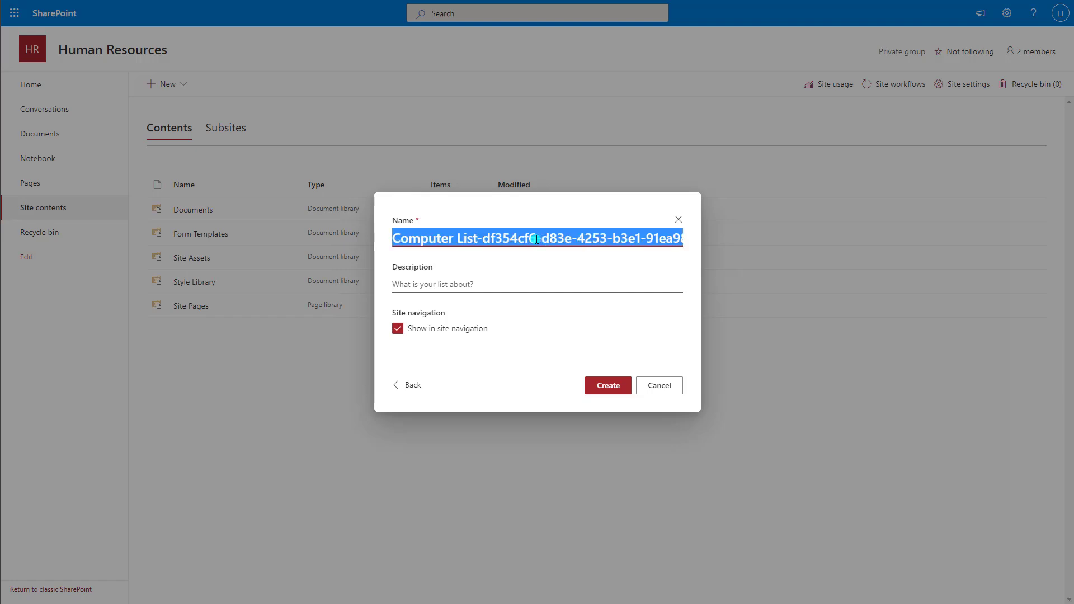
{"action": "type", "text": "Compu"}
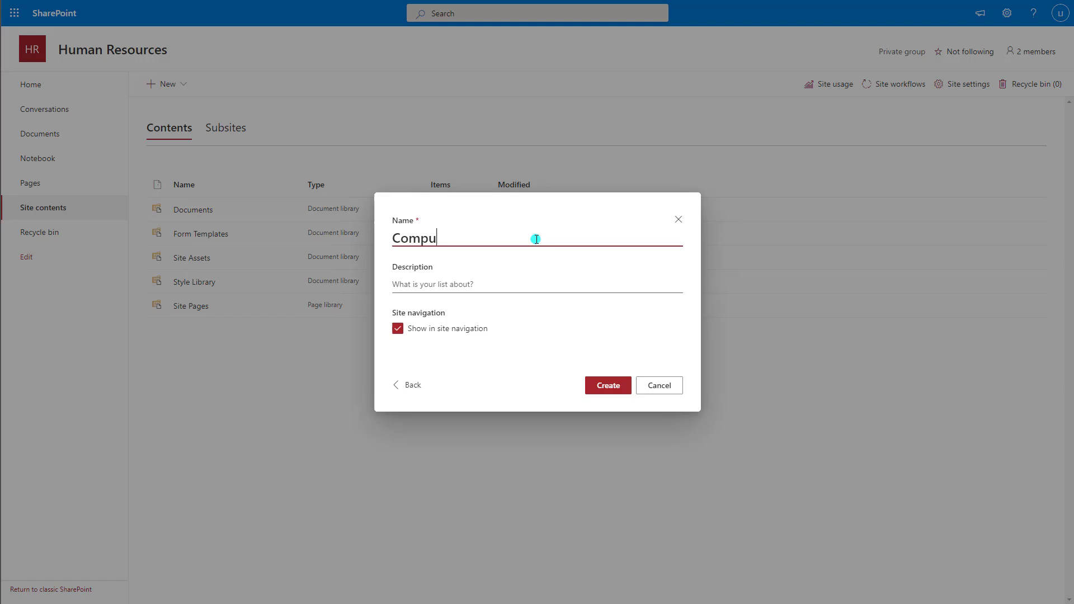
{"action": "type", "text": "ter List"}
{"action": "left_click", "coordinate": [469, 289]}
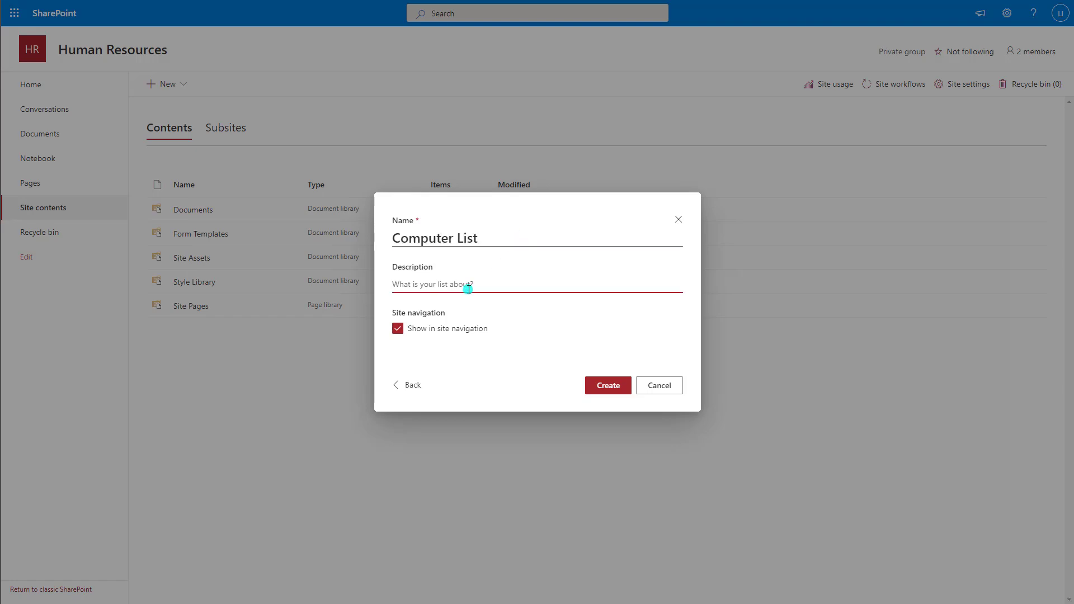
{"action": "type", "text": "This is a list of the computers that we offer to customers."}
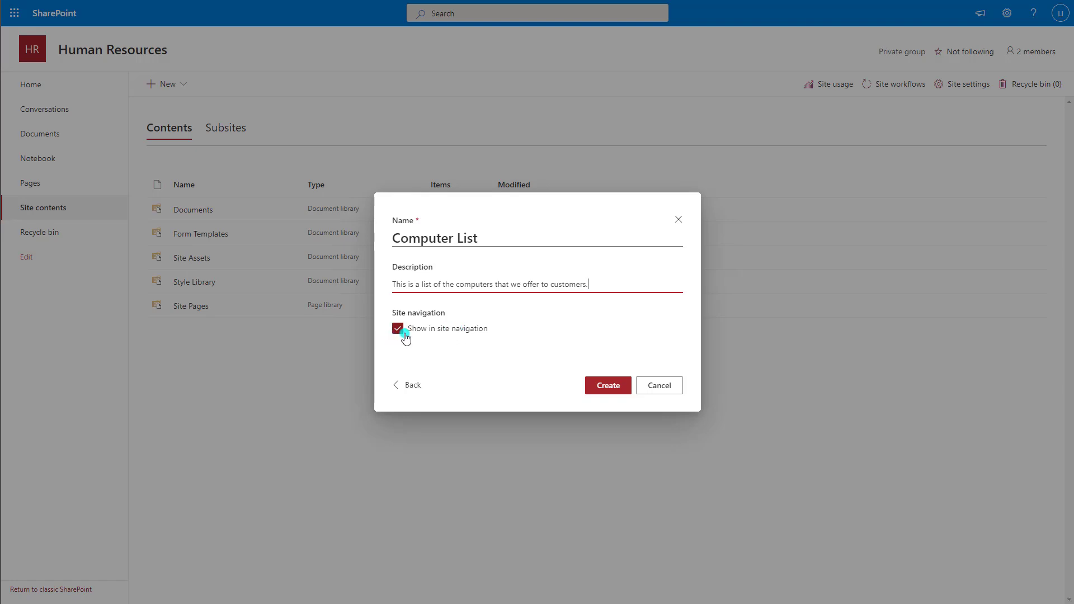
{"action": "left_click", "coordinate": [608, 387]}
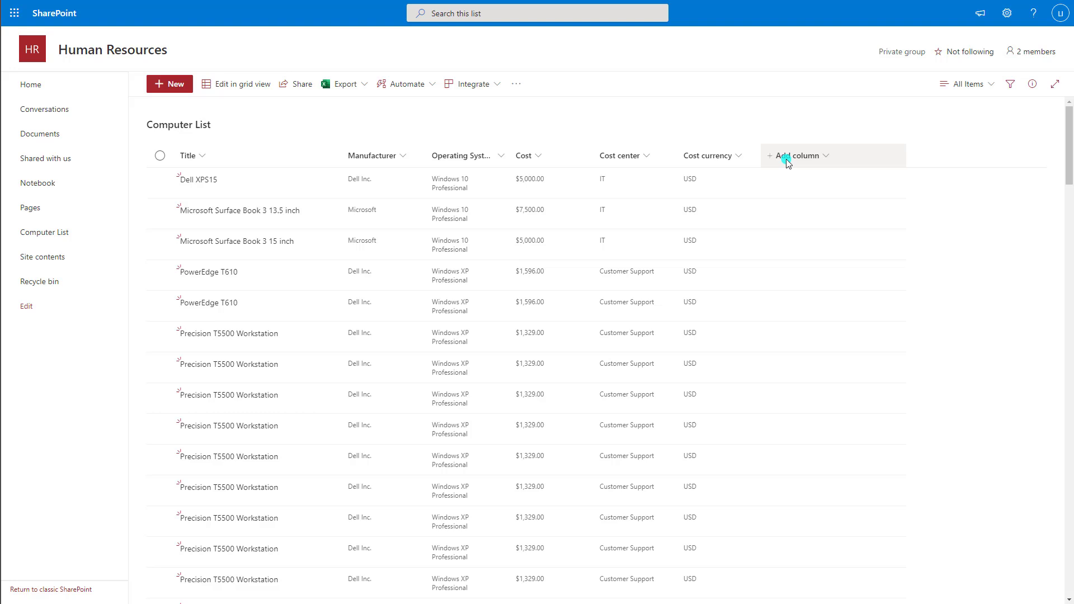
- Open + Add column on Computer List to show types such as Yes/No, Choice, Currency and Image
{"action": "left_click", "coordinate": [787, 159]}
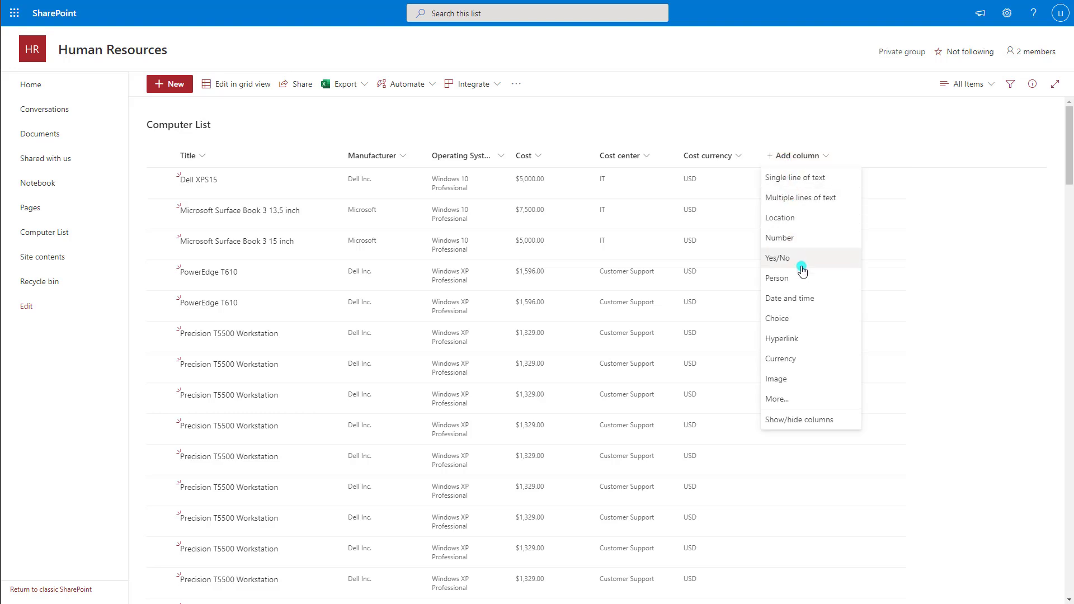